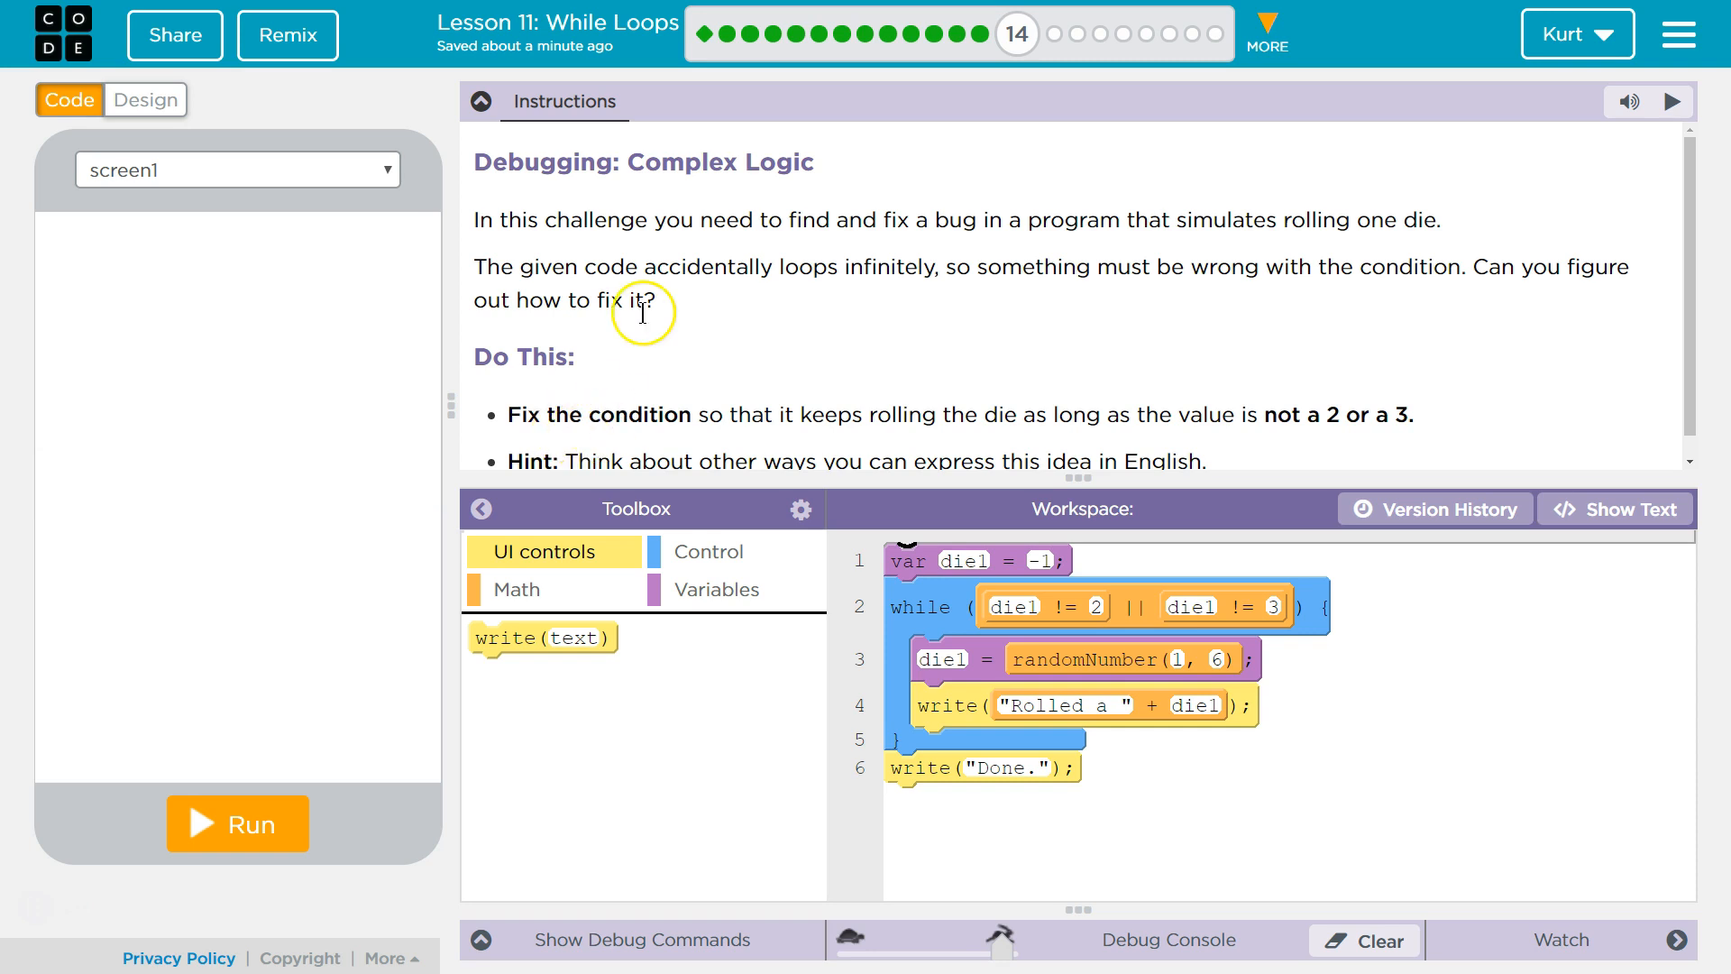
Run the original die-rolling program once and reset it to observe the buggy || behaviour.
click(271, 824)
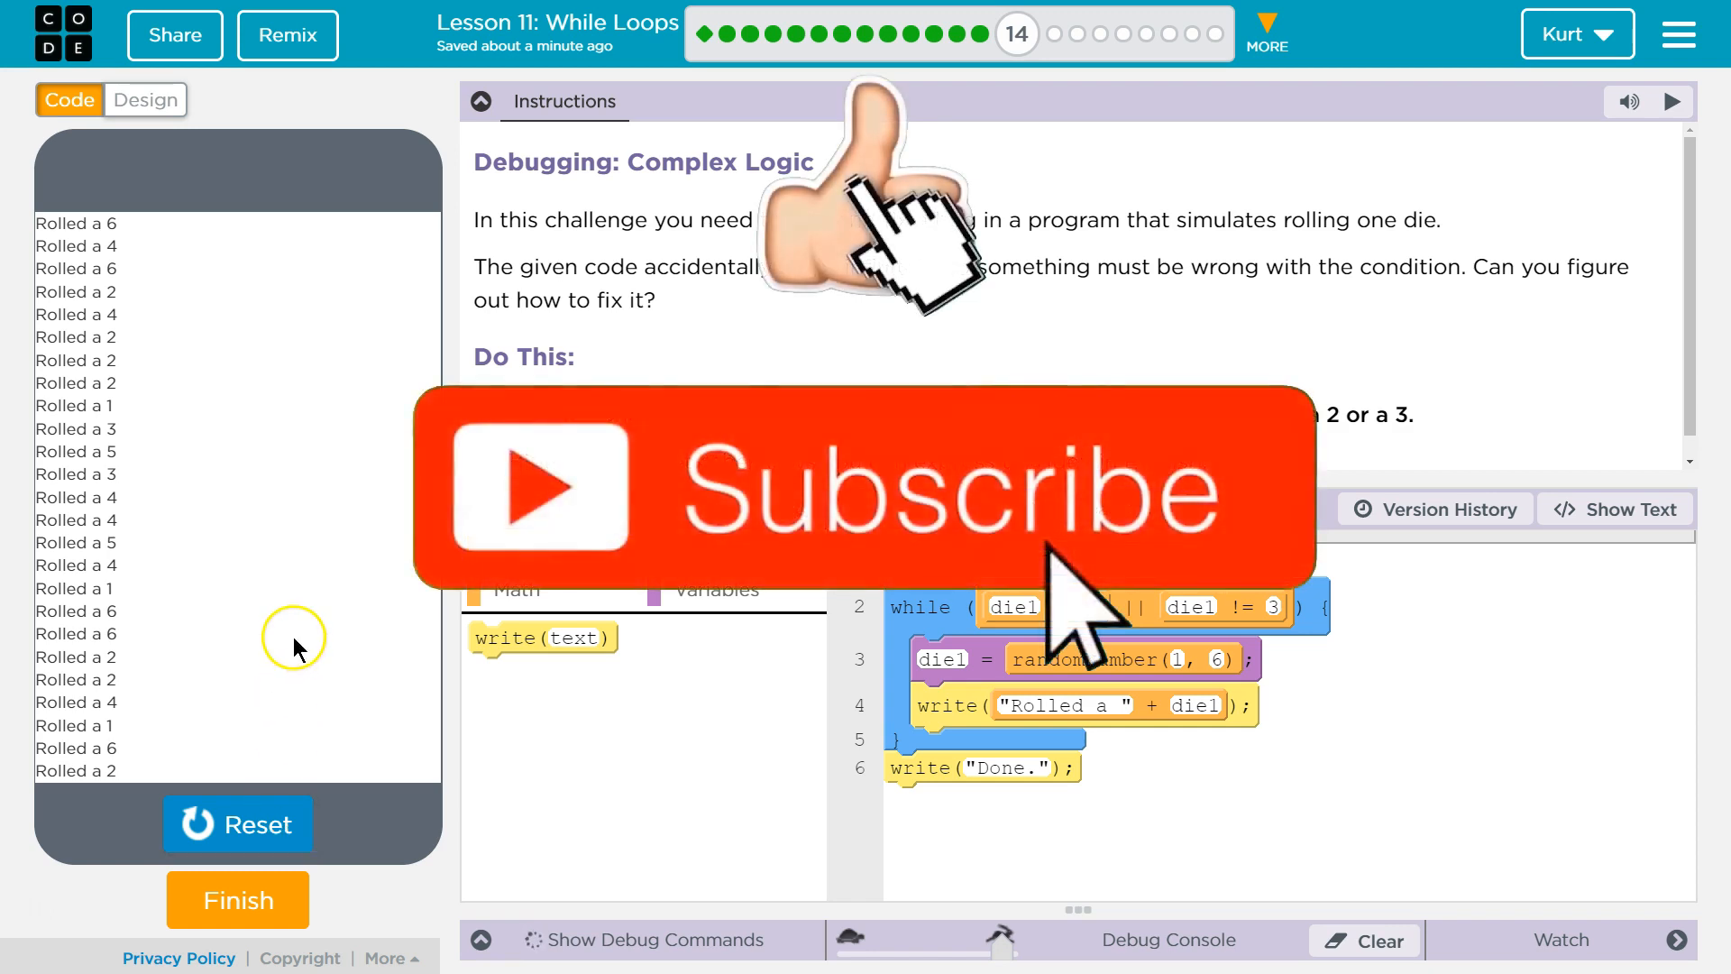
click(240, 826)
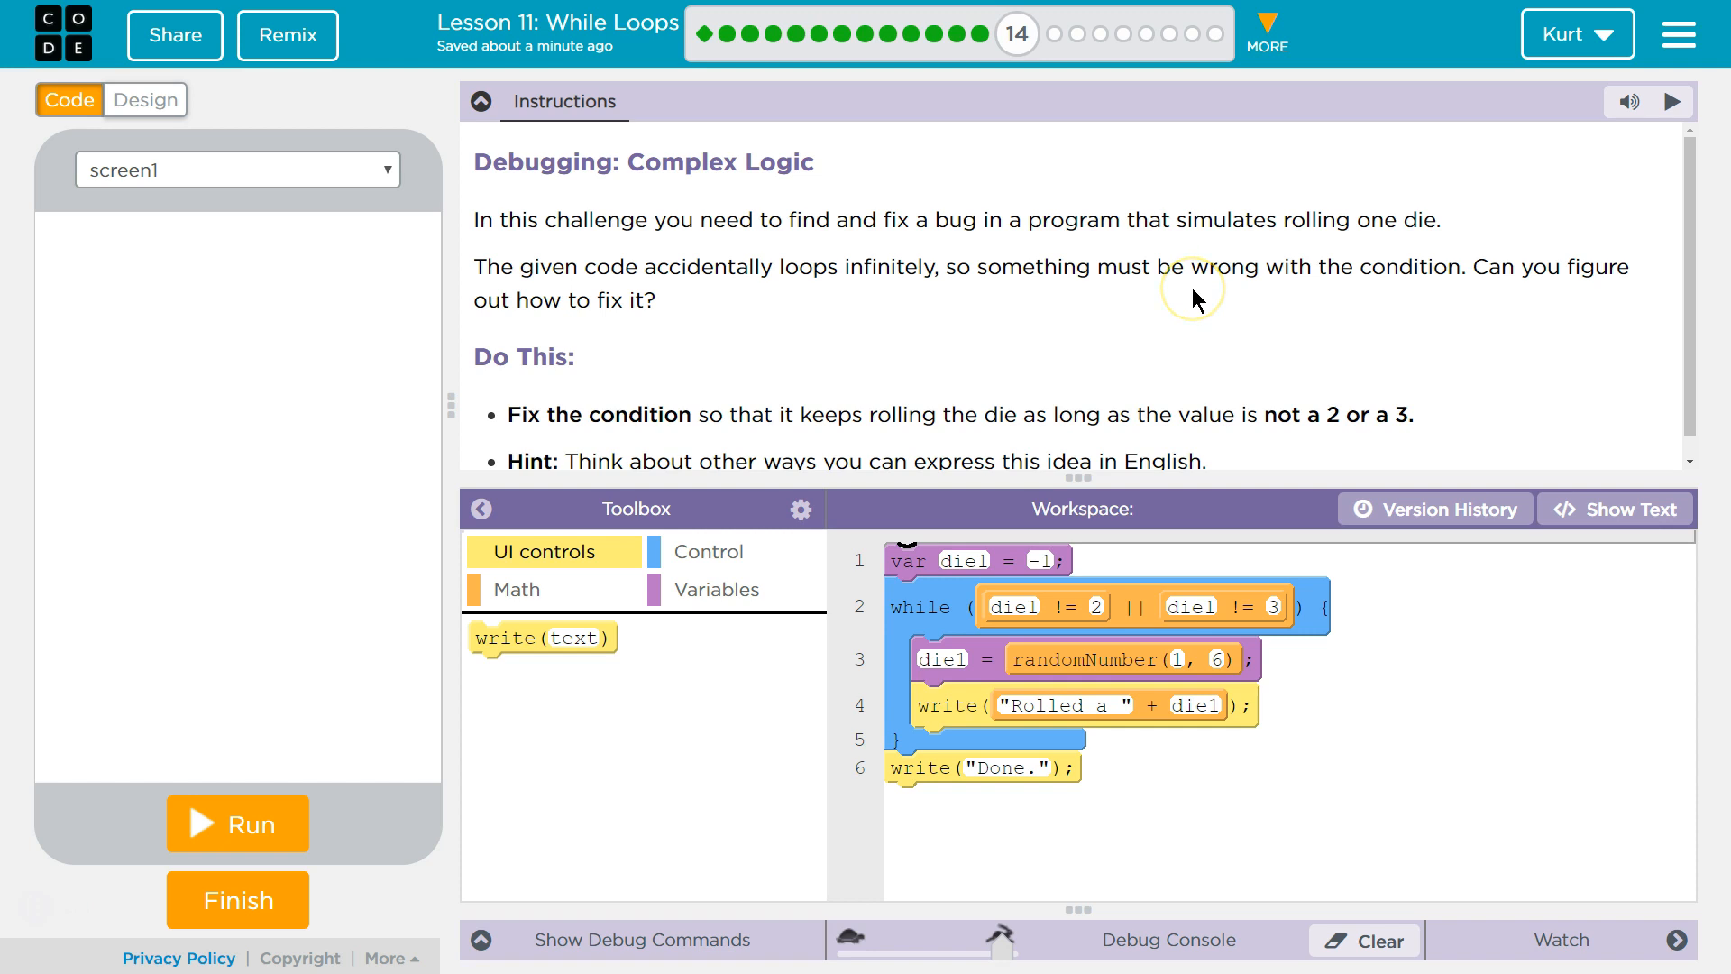
scroll(1192, 286, down, 1)
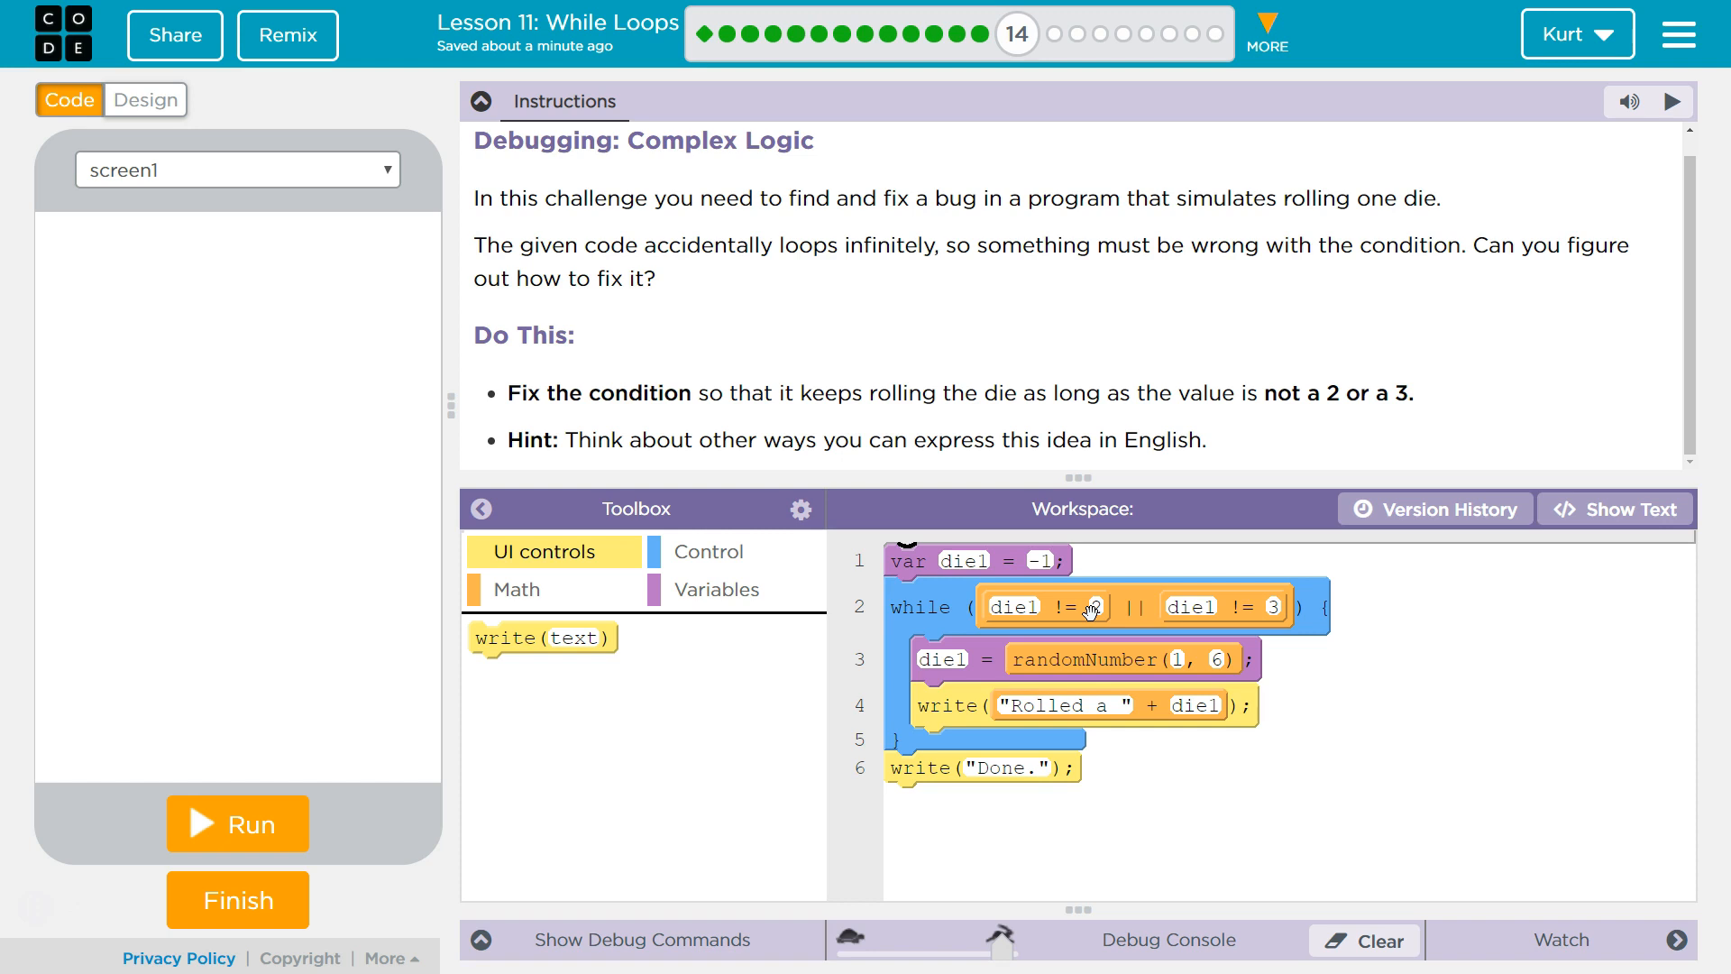
click(1091, 610)
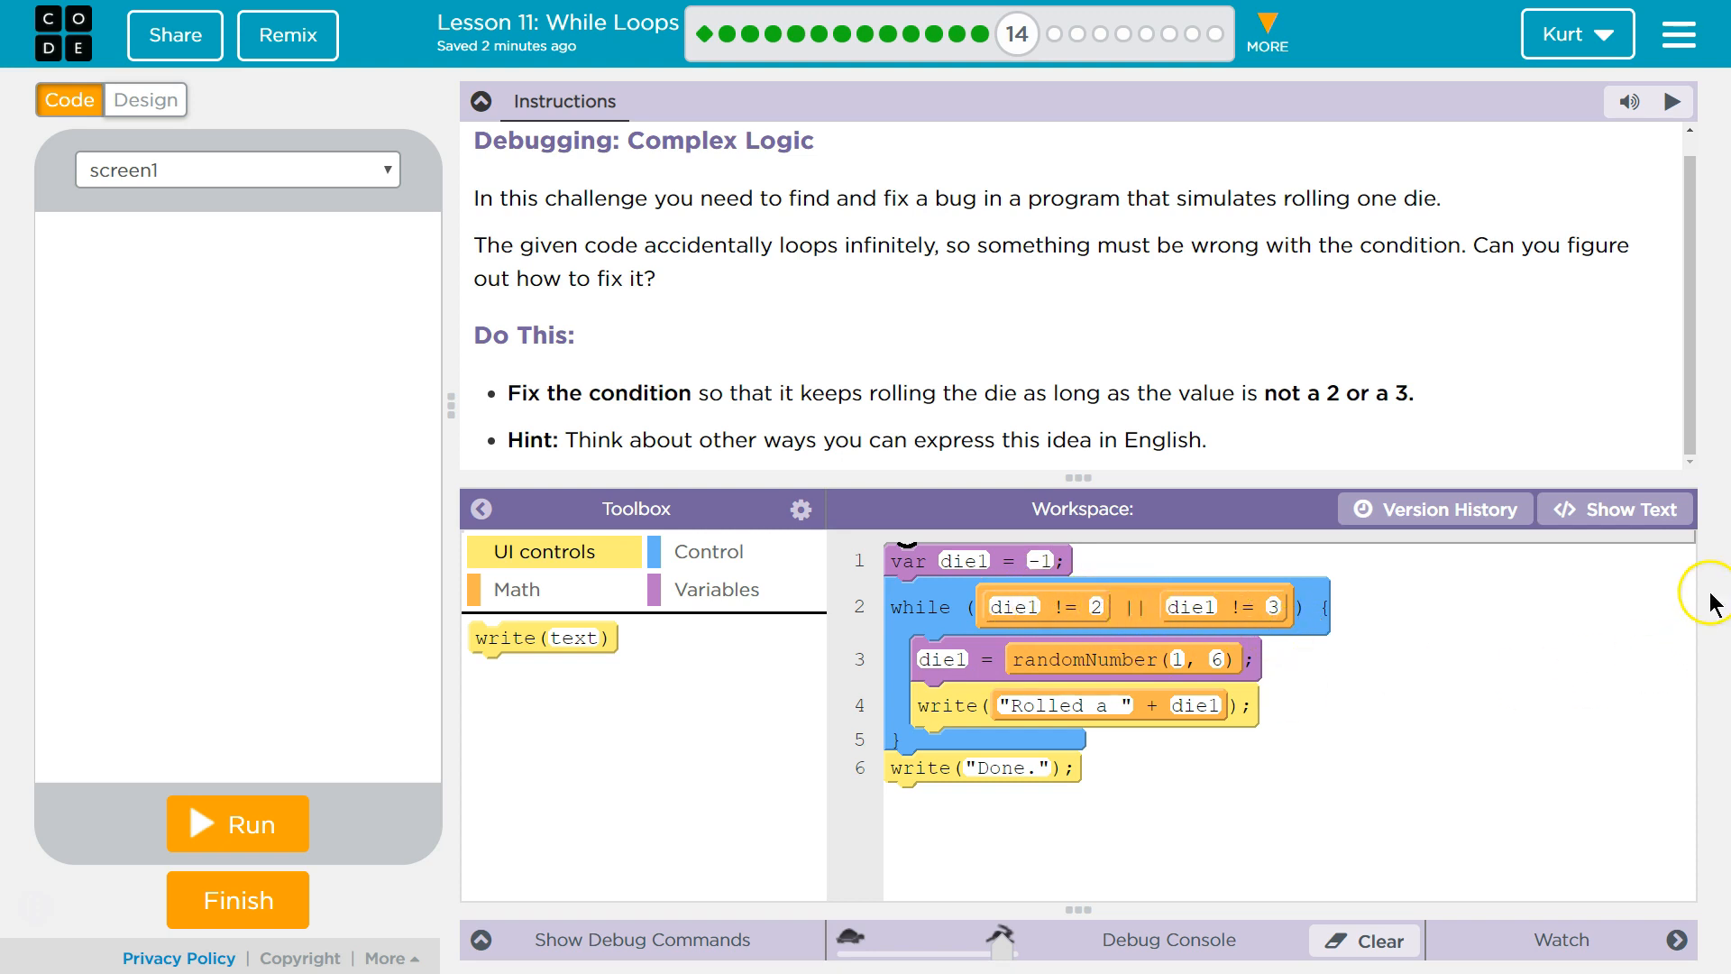
Show the code as text and begin editing the while-loop condition on line 2.
click(1629, 509)
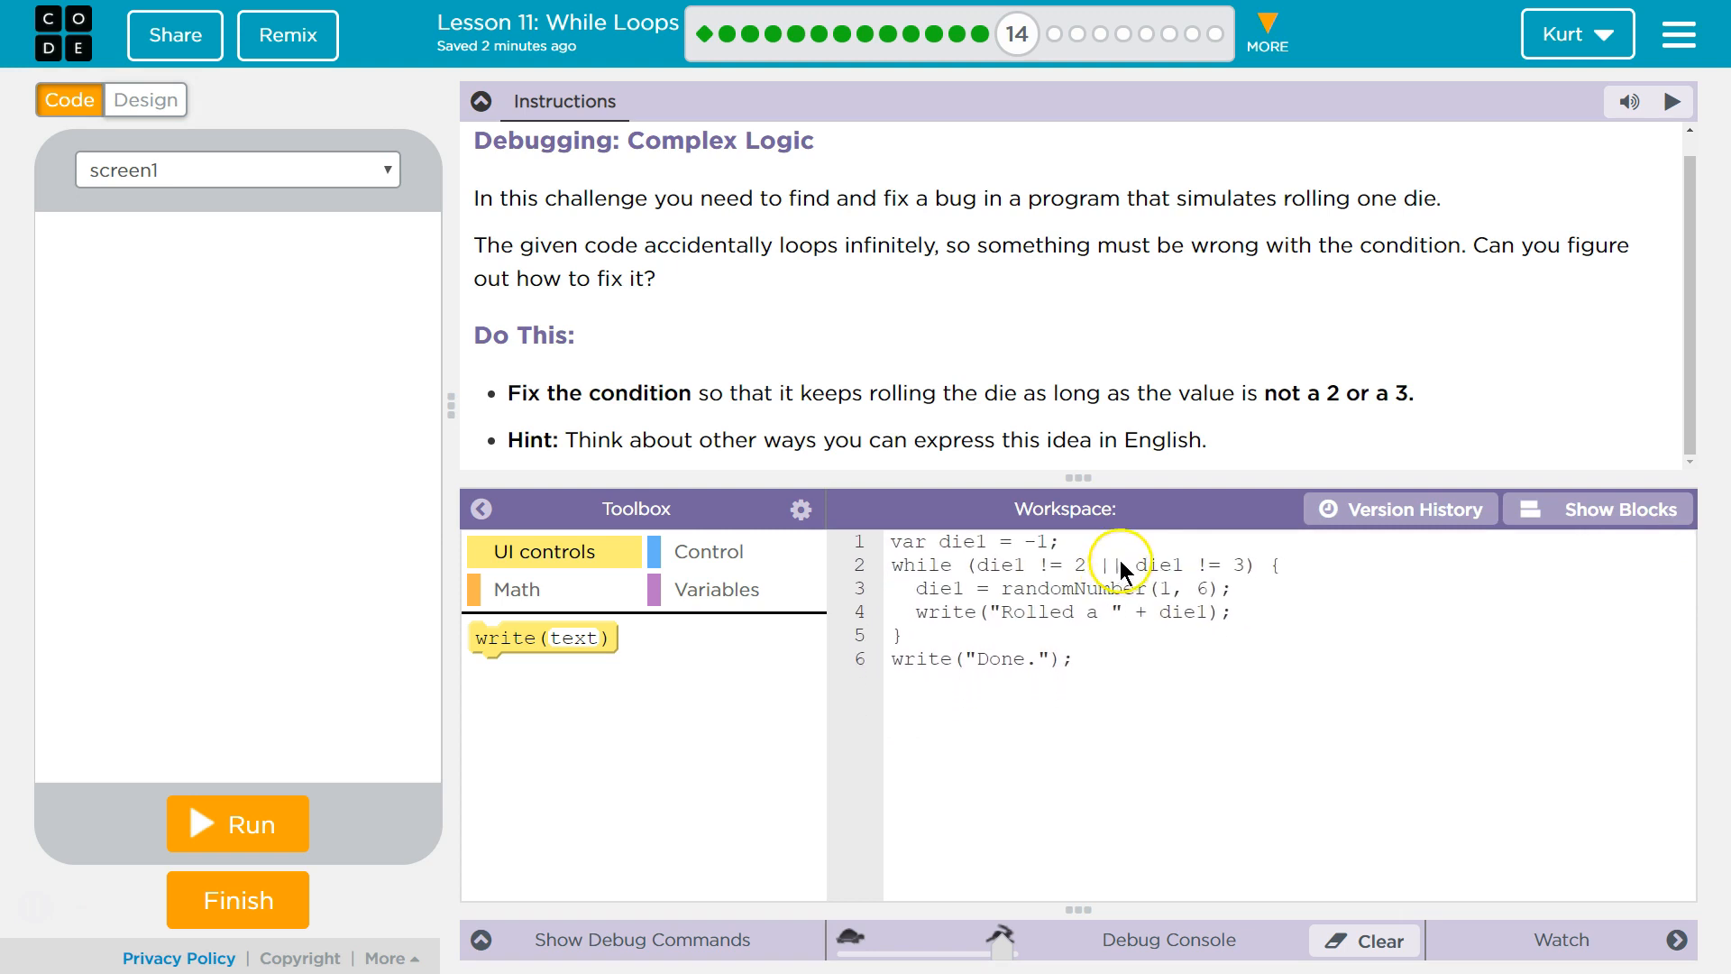
click(1111, 563)
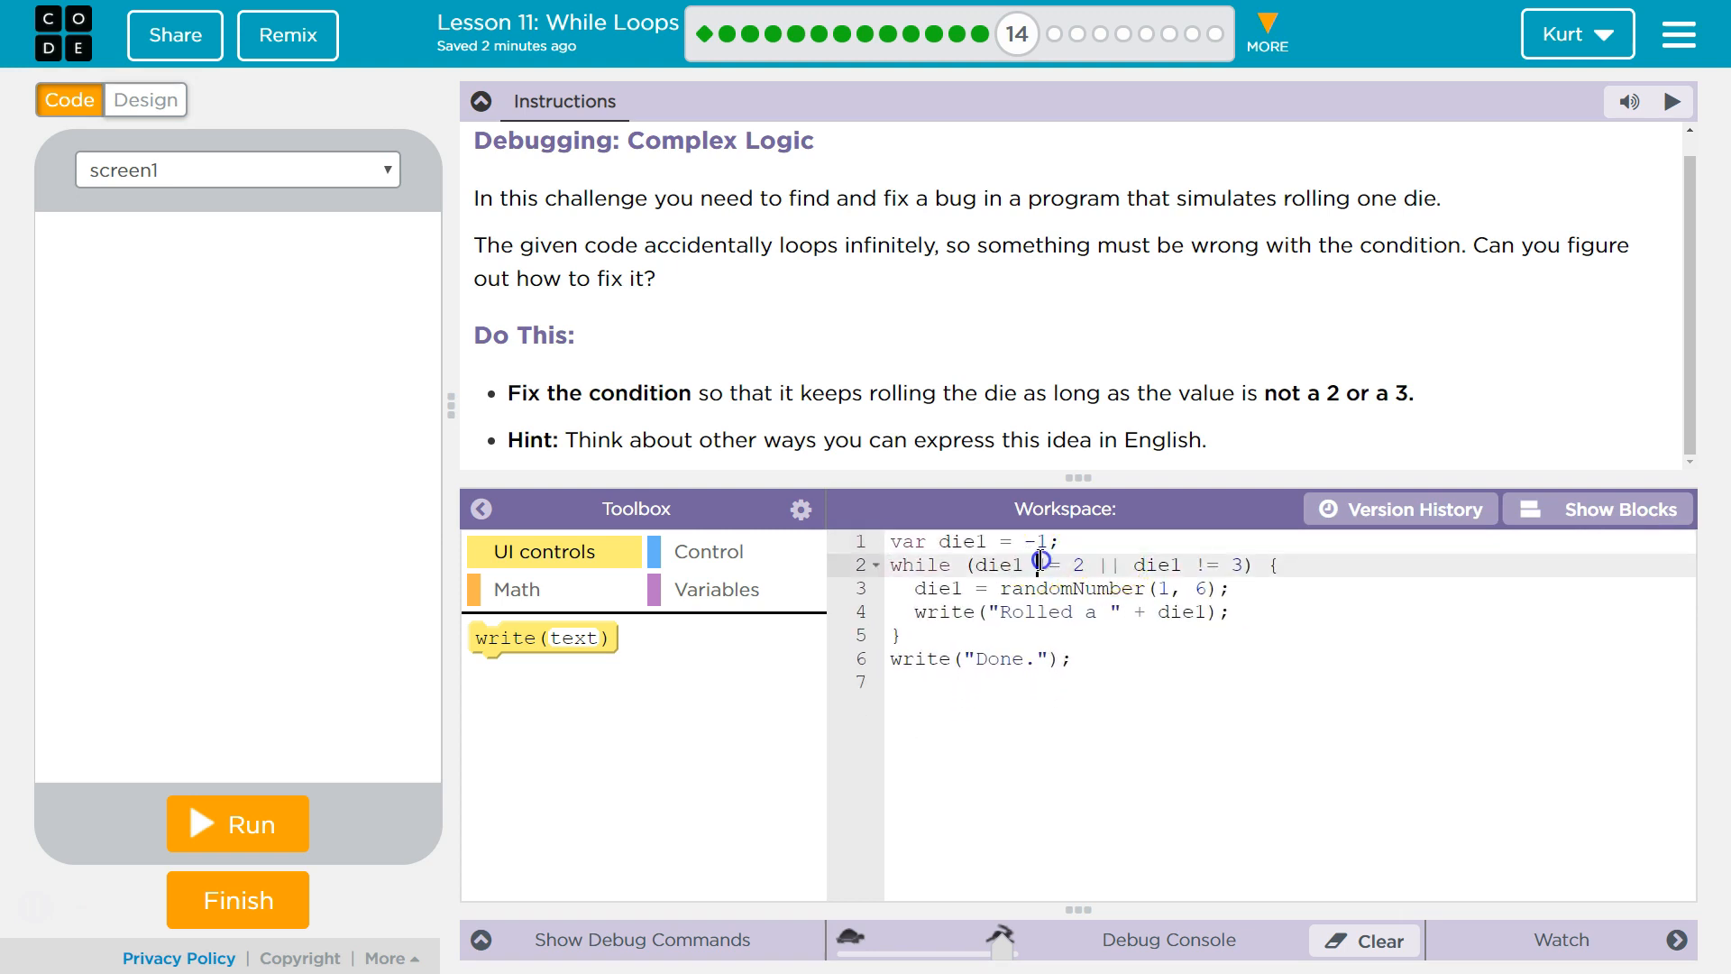
drag(983, 564, 1233, 564)
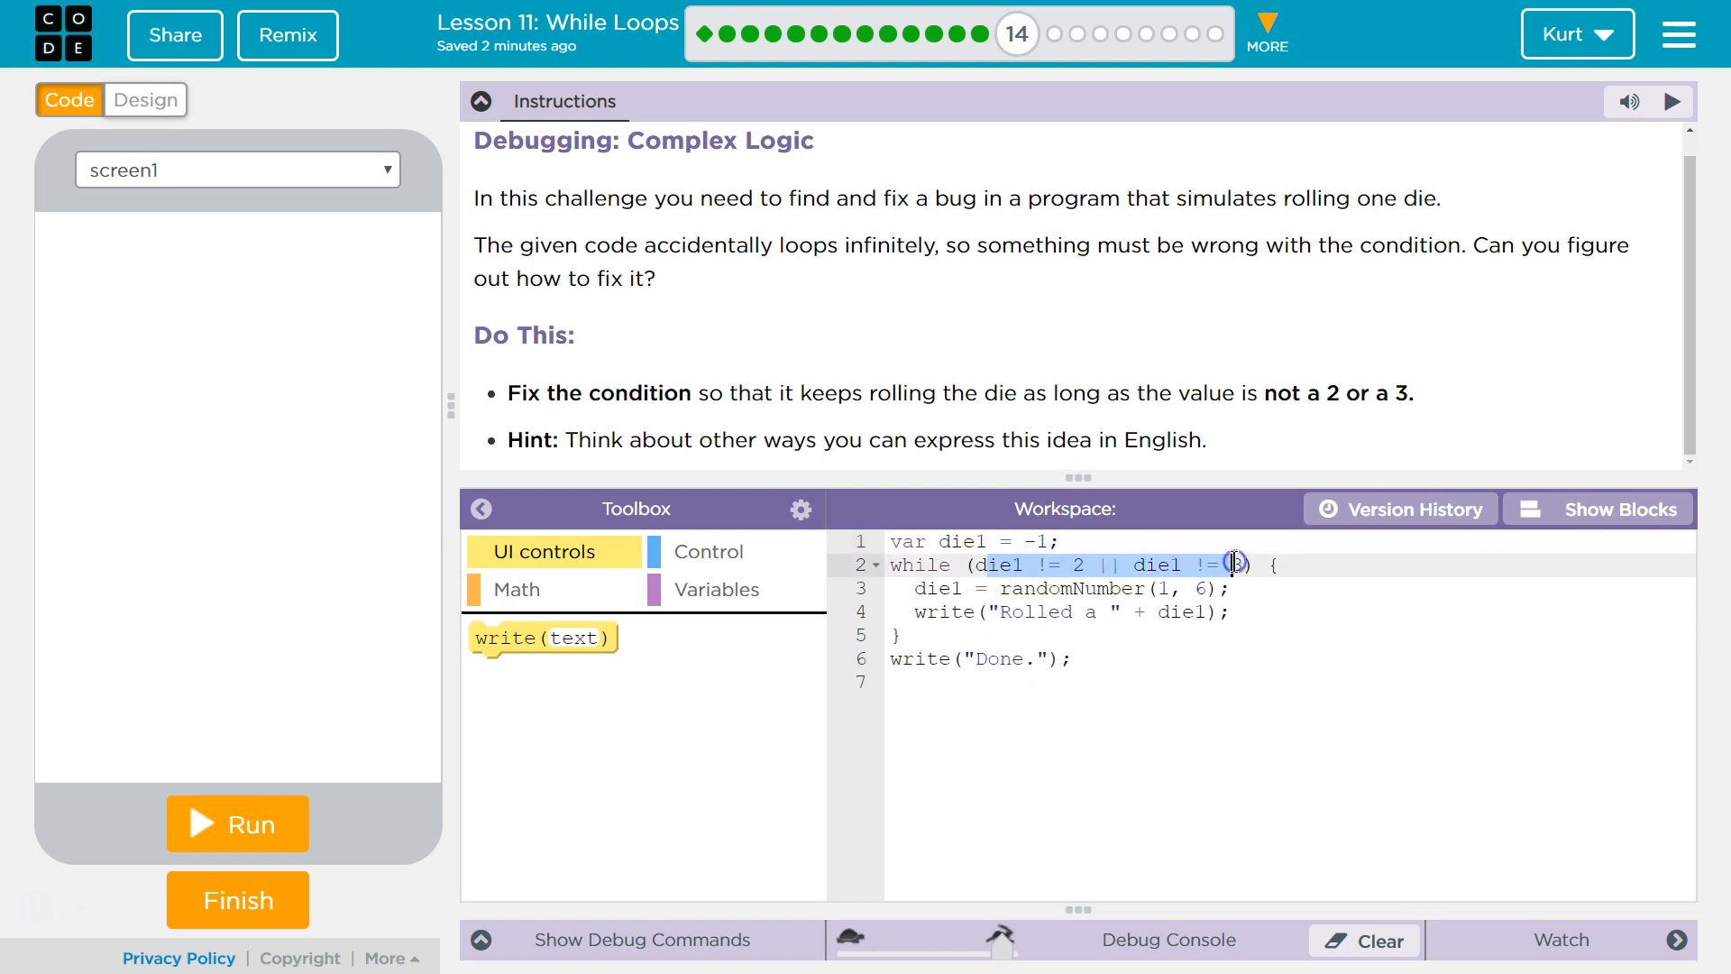
click(1234, 564)
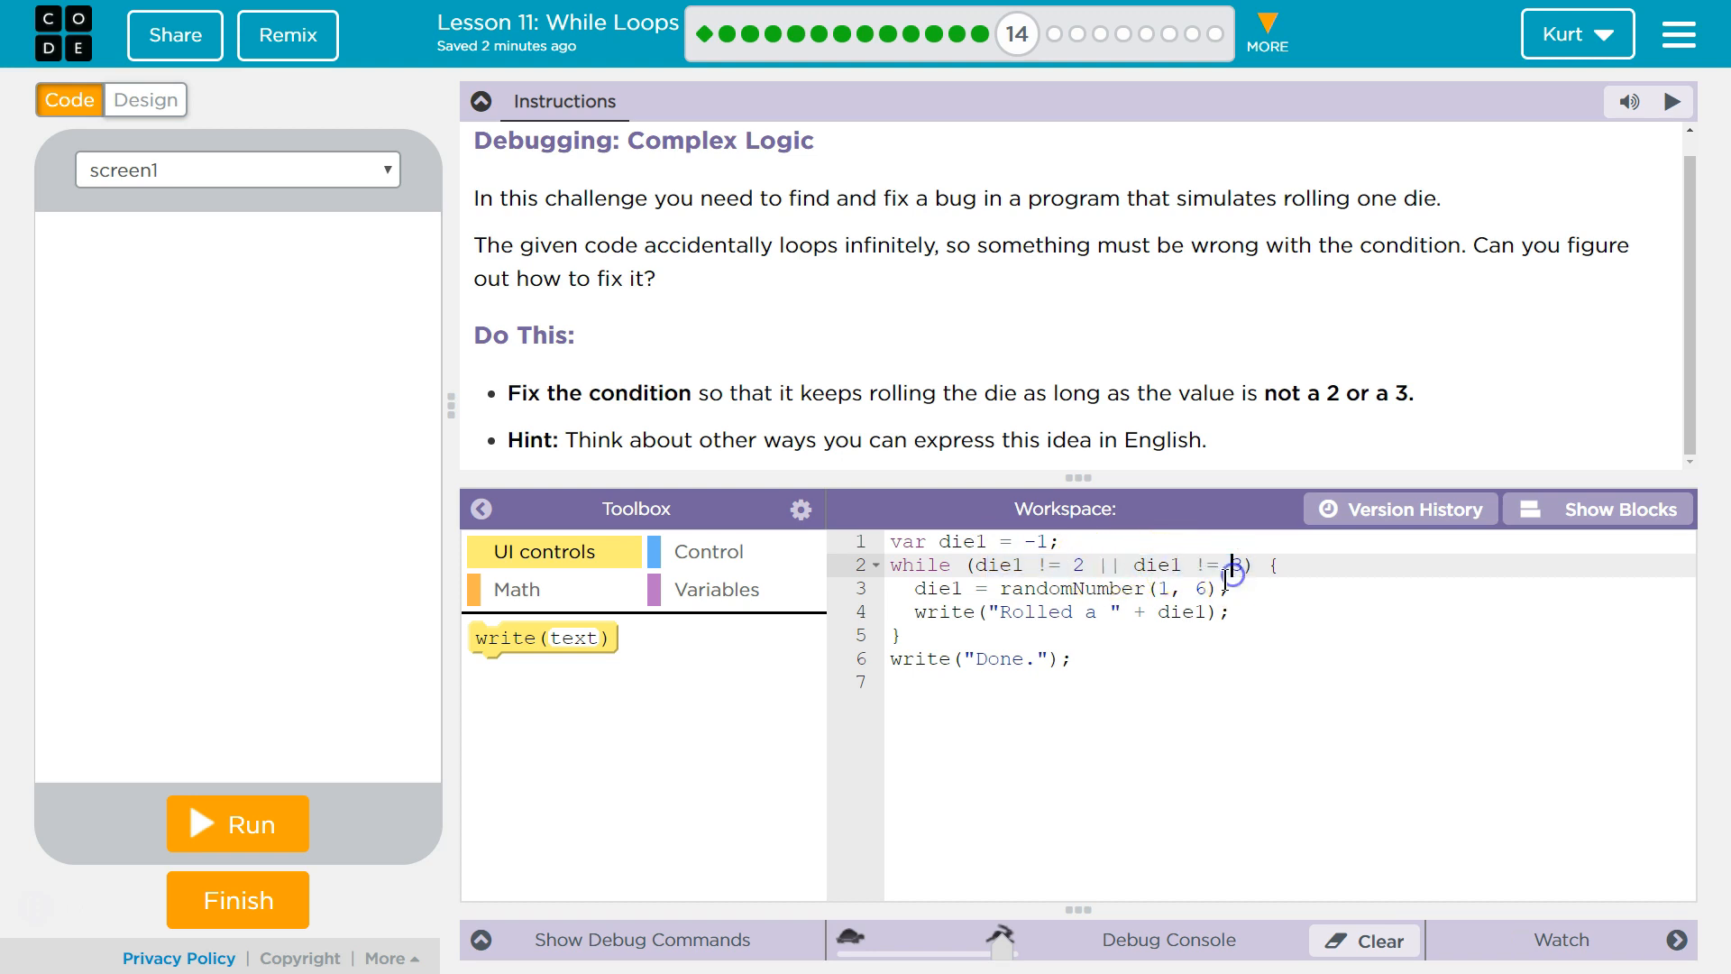
click(1085, 564)
key(BackSpace)
text(2)
Replace the || so the condition reads die1 != 2 && die1 != 3.
drag(1003, 564, 1085, 564)
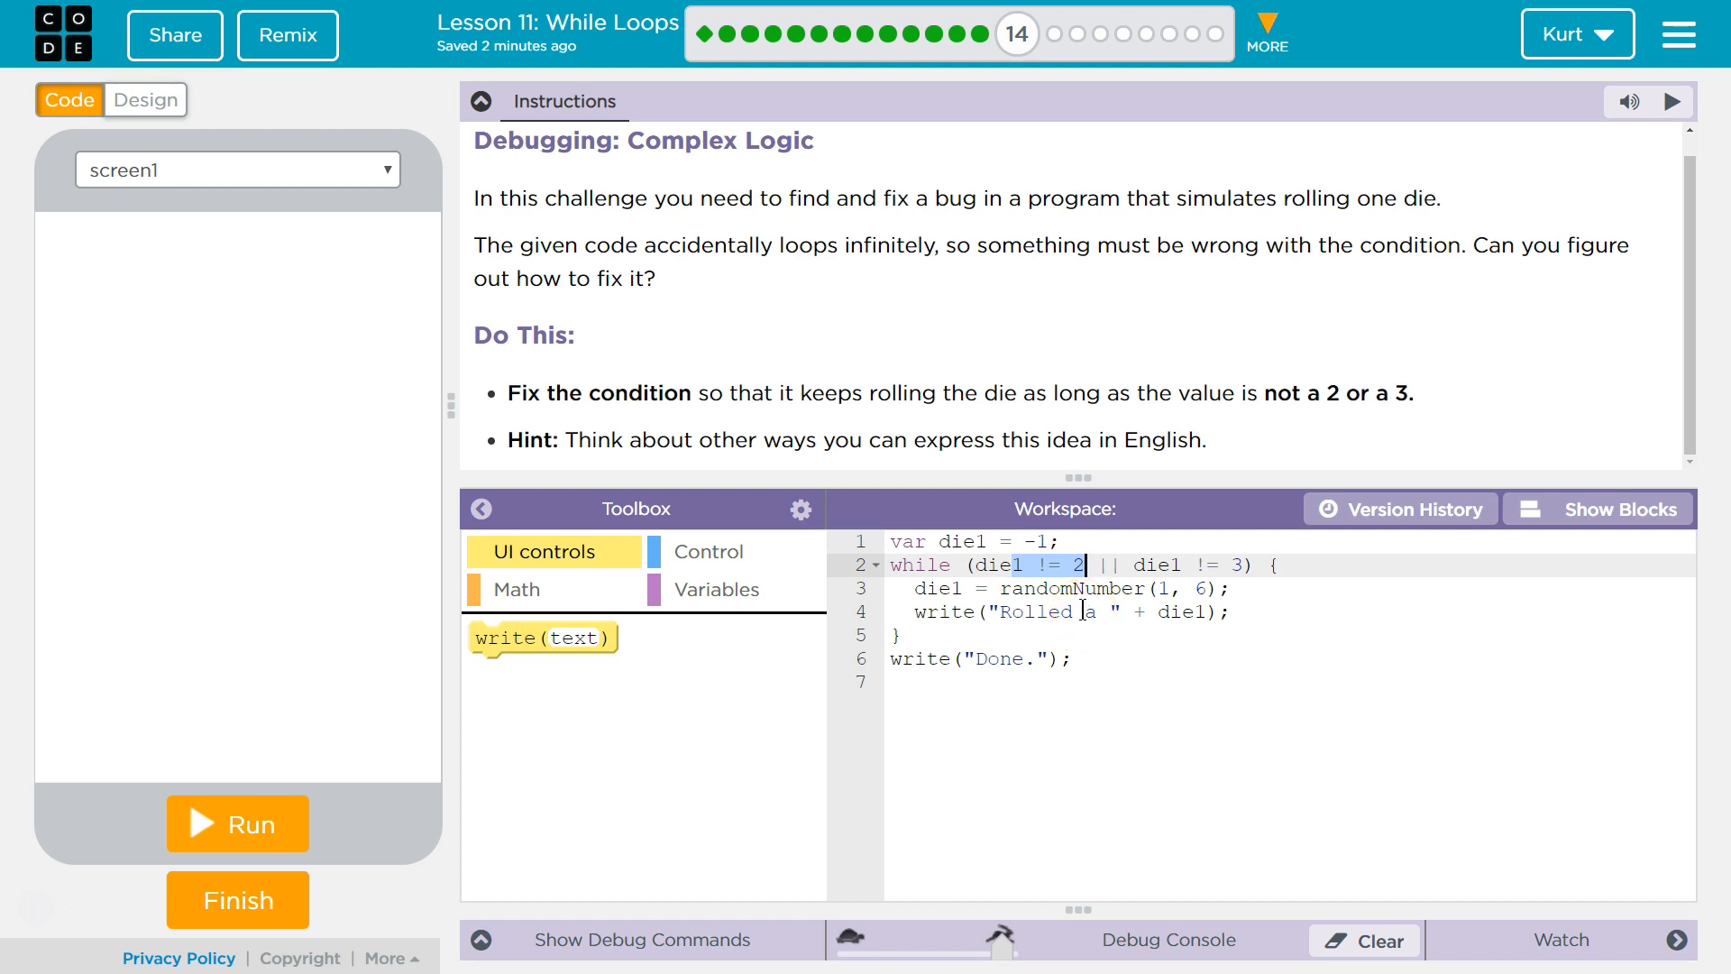
double_click(1203, 564)
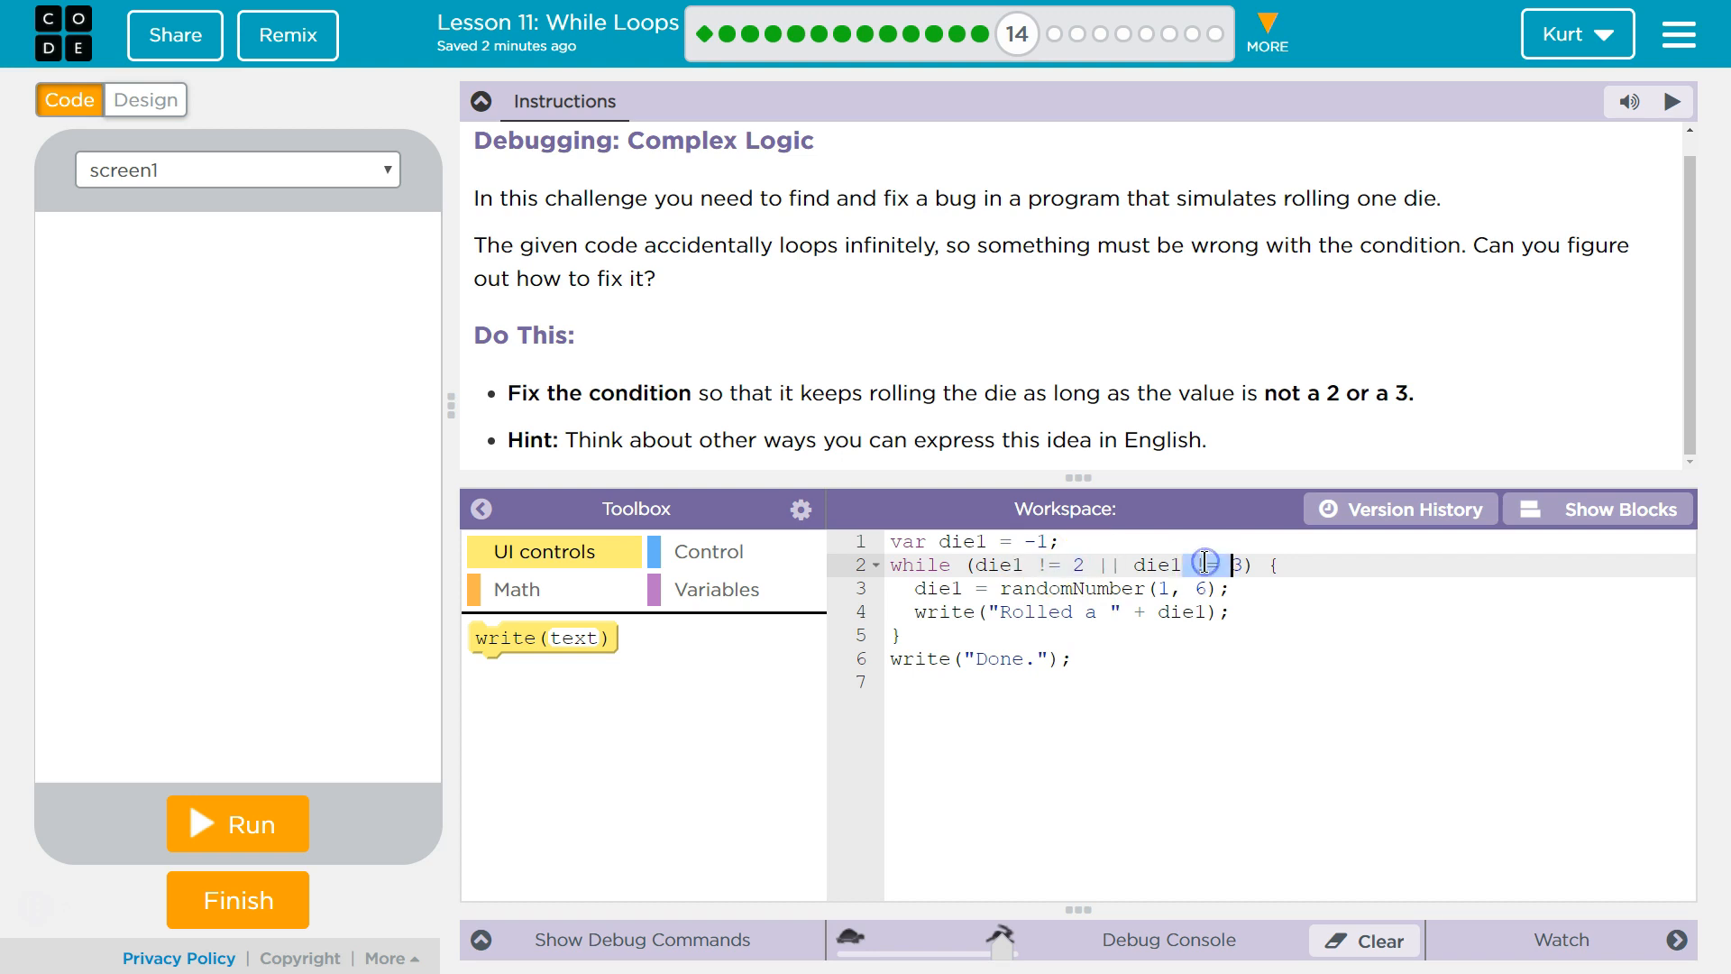
click(1102, 563)
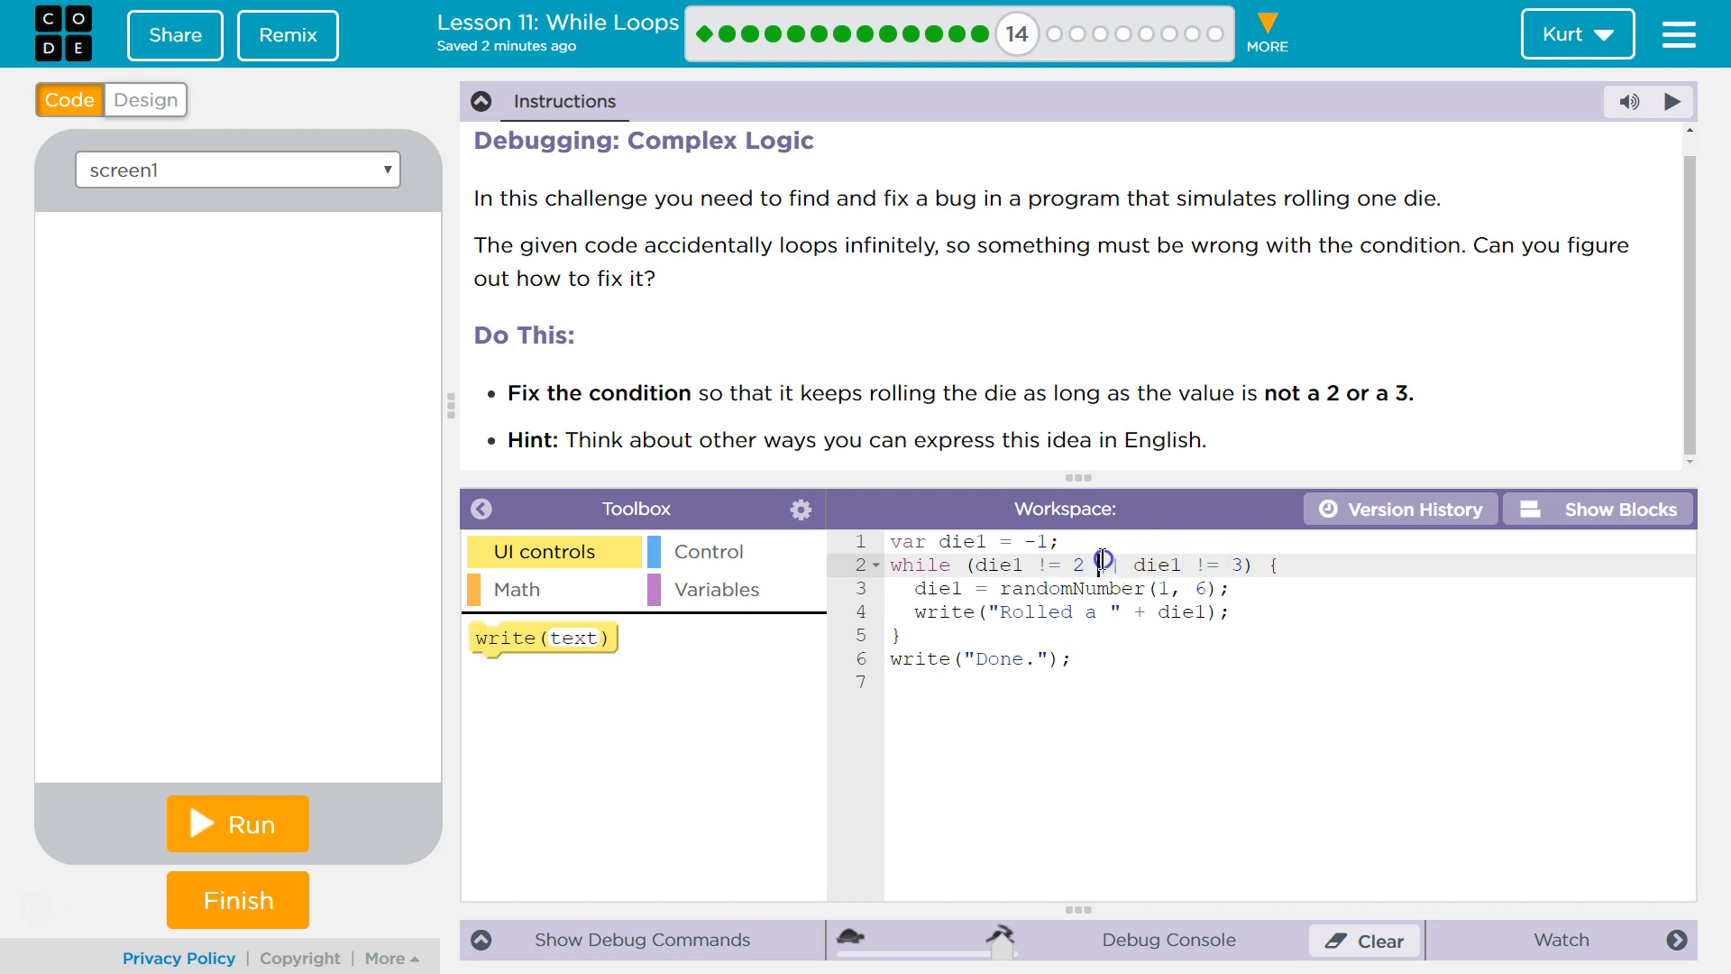
key(BackSpace)
key(BackSpace)
text(&&)
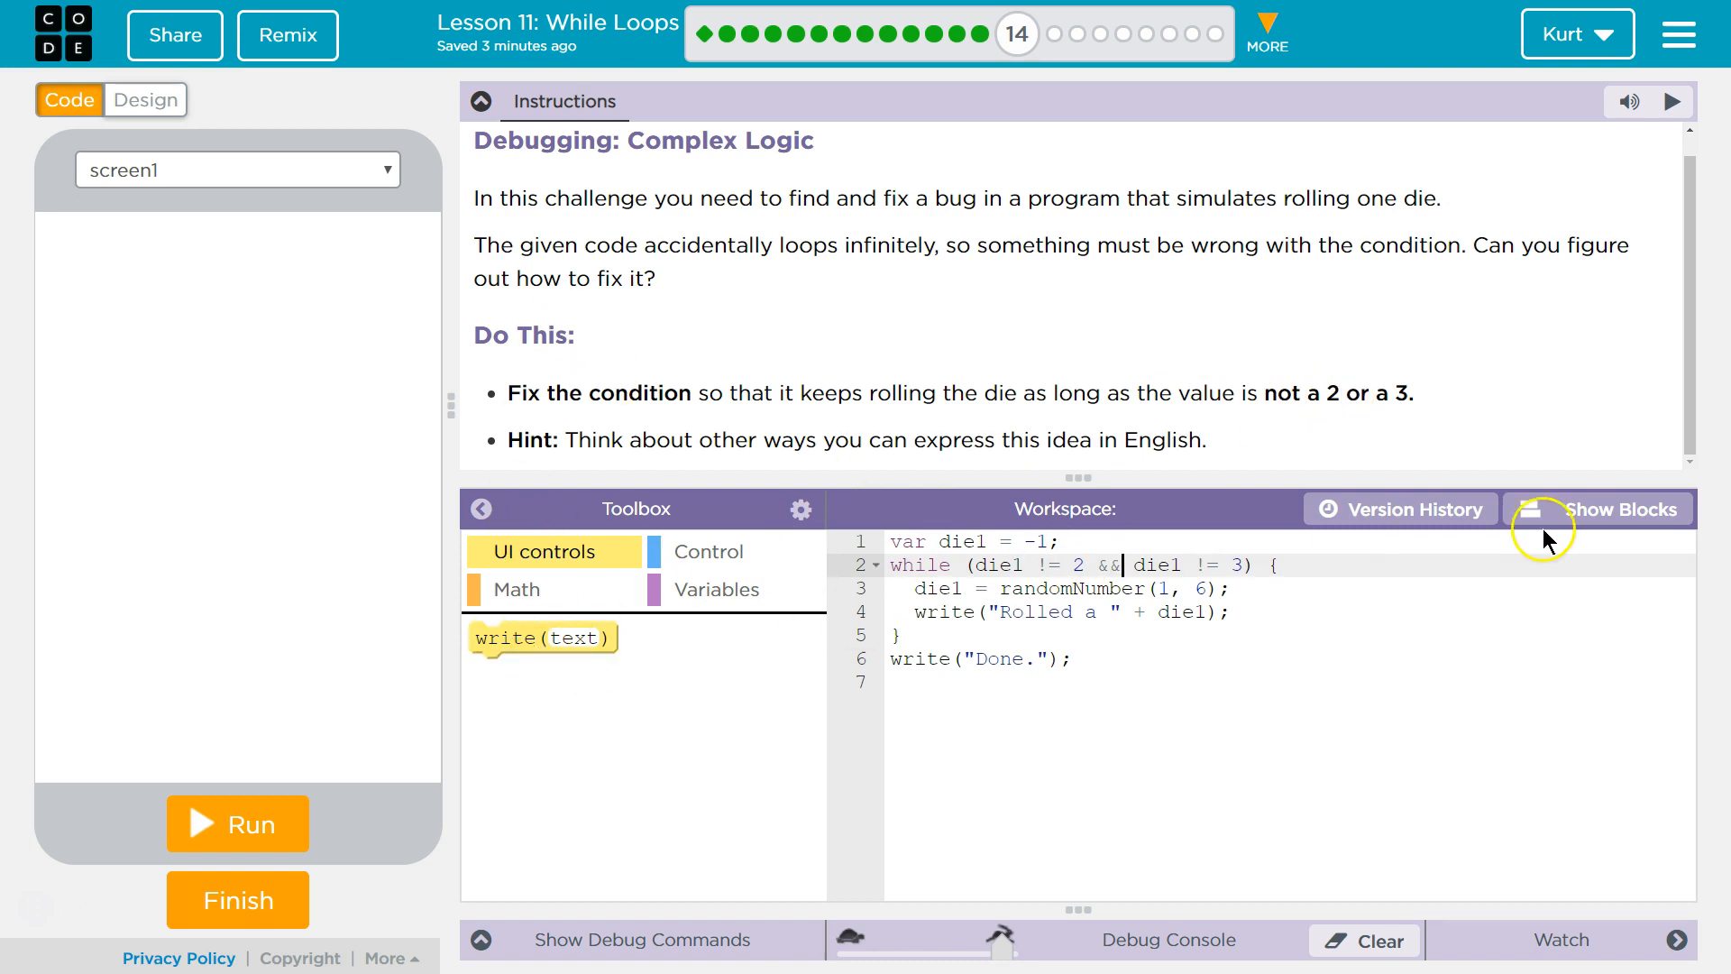
Return to block view and run the corrected program, which now stops after a 2 or 3 and prints Done.
click(1596, 509)
click(237, 824)
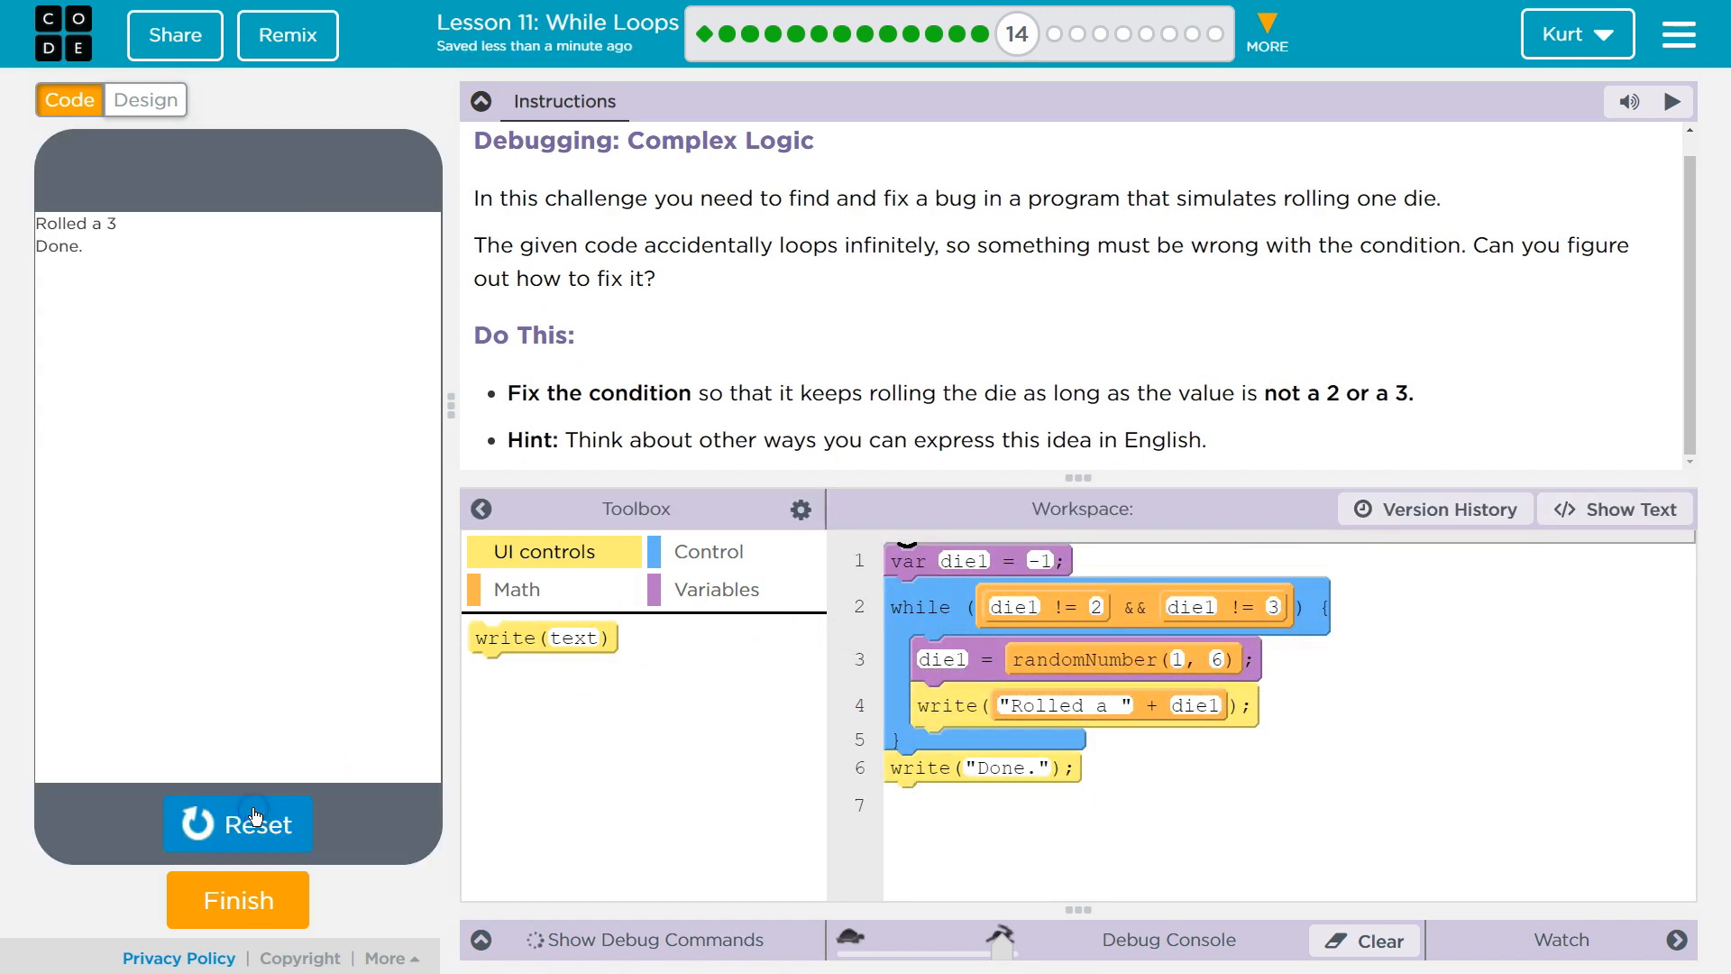
click(247, 825)
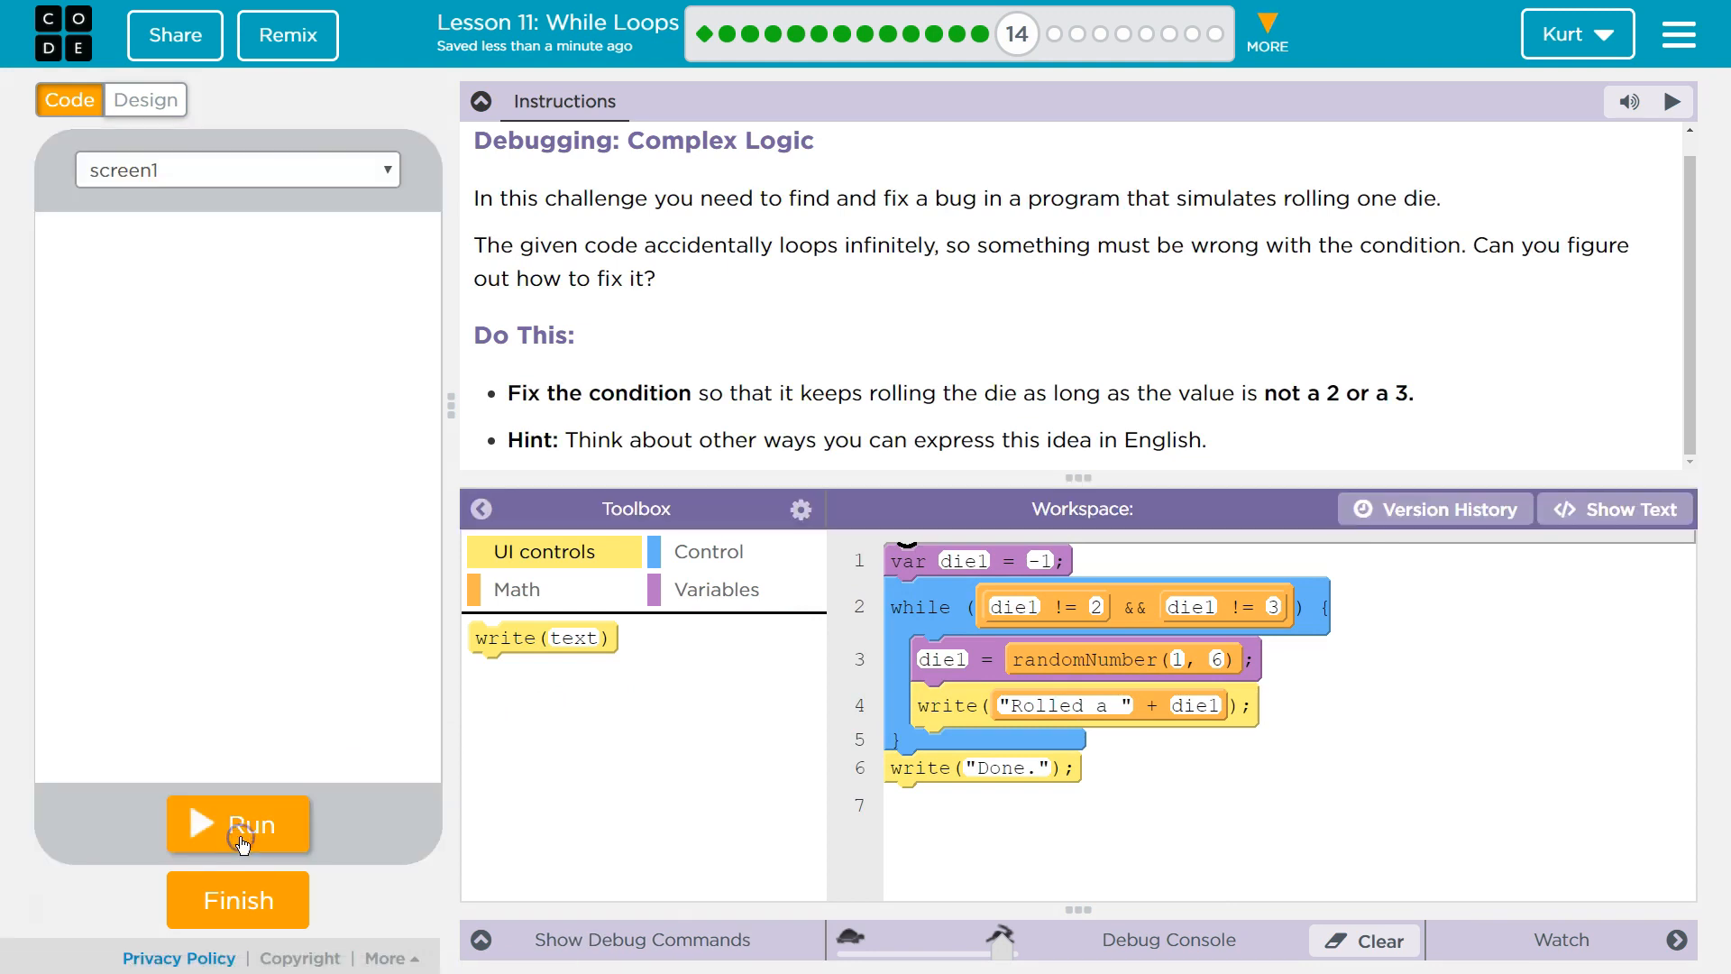
click(238, 832)
click(238, 832)
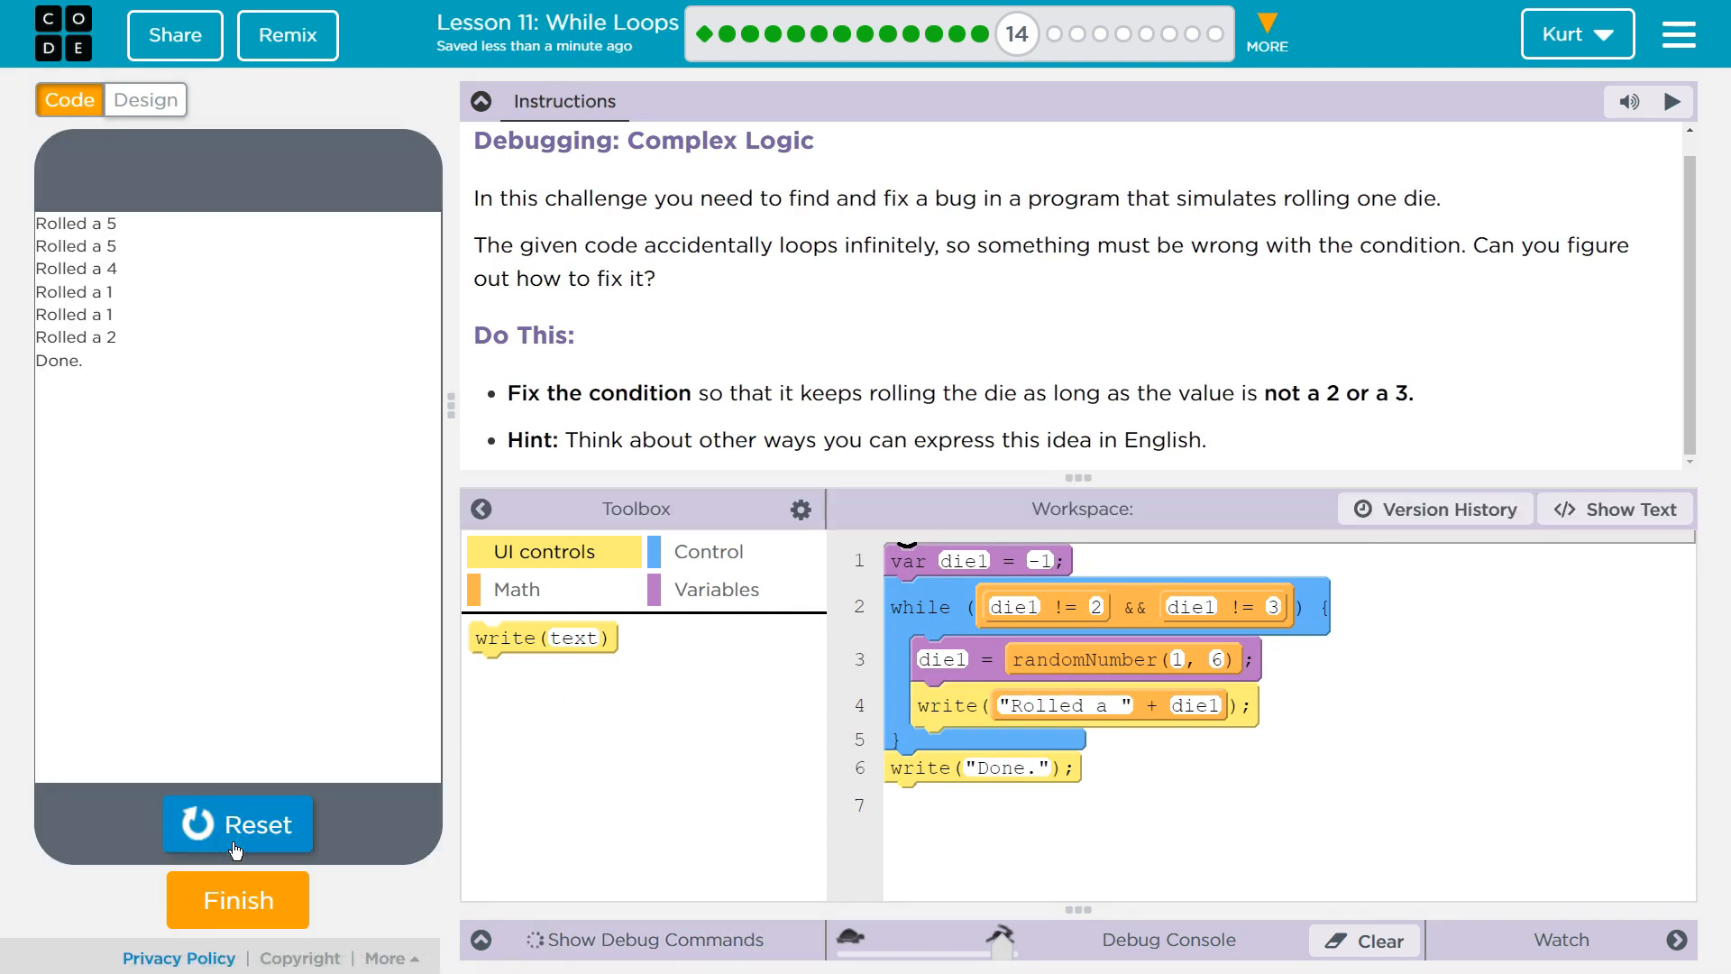
Reset and rerun a few more times to confirm the fix, then submit with Finish.
click(233, 831)
click(235, 832)
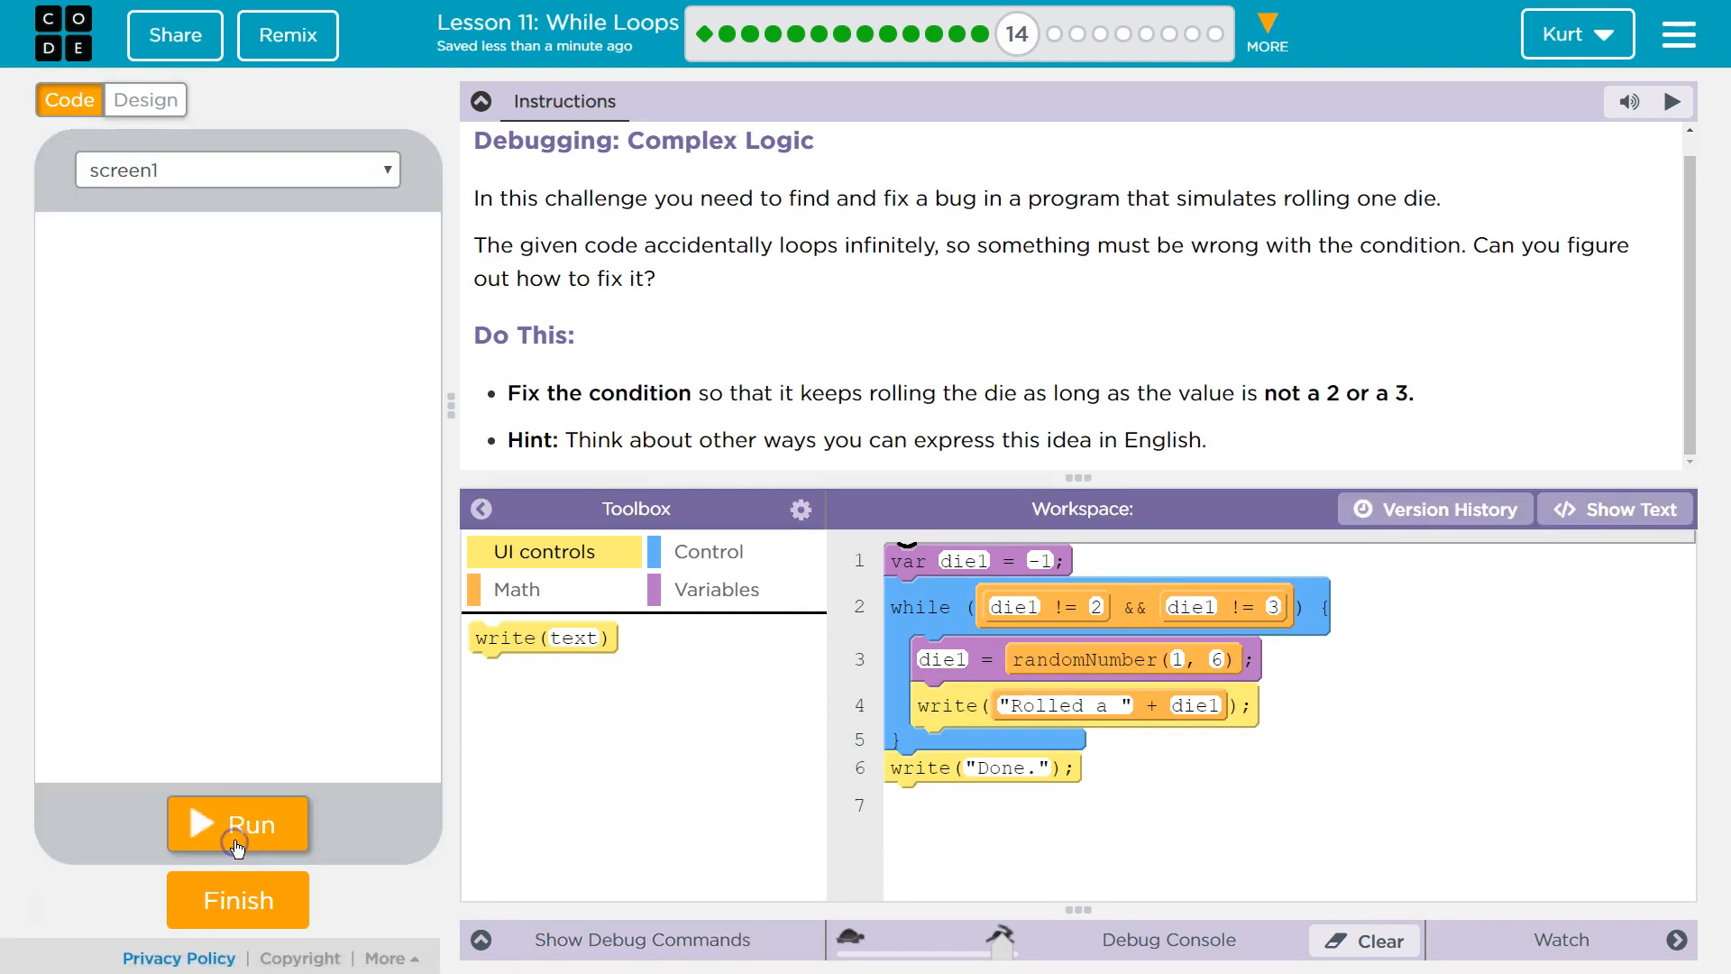
click(237, 838)
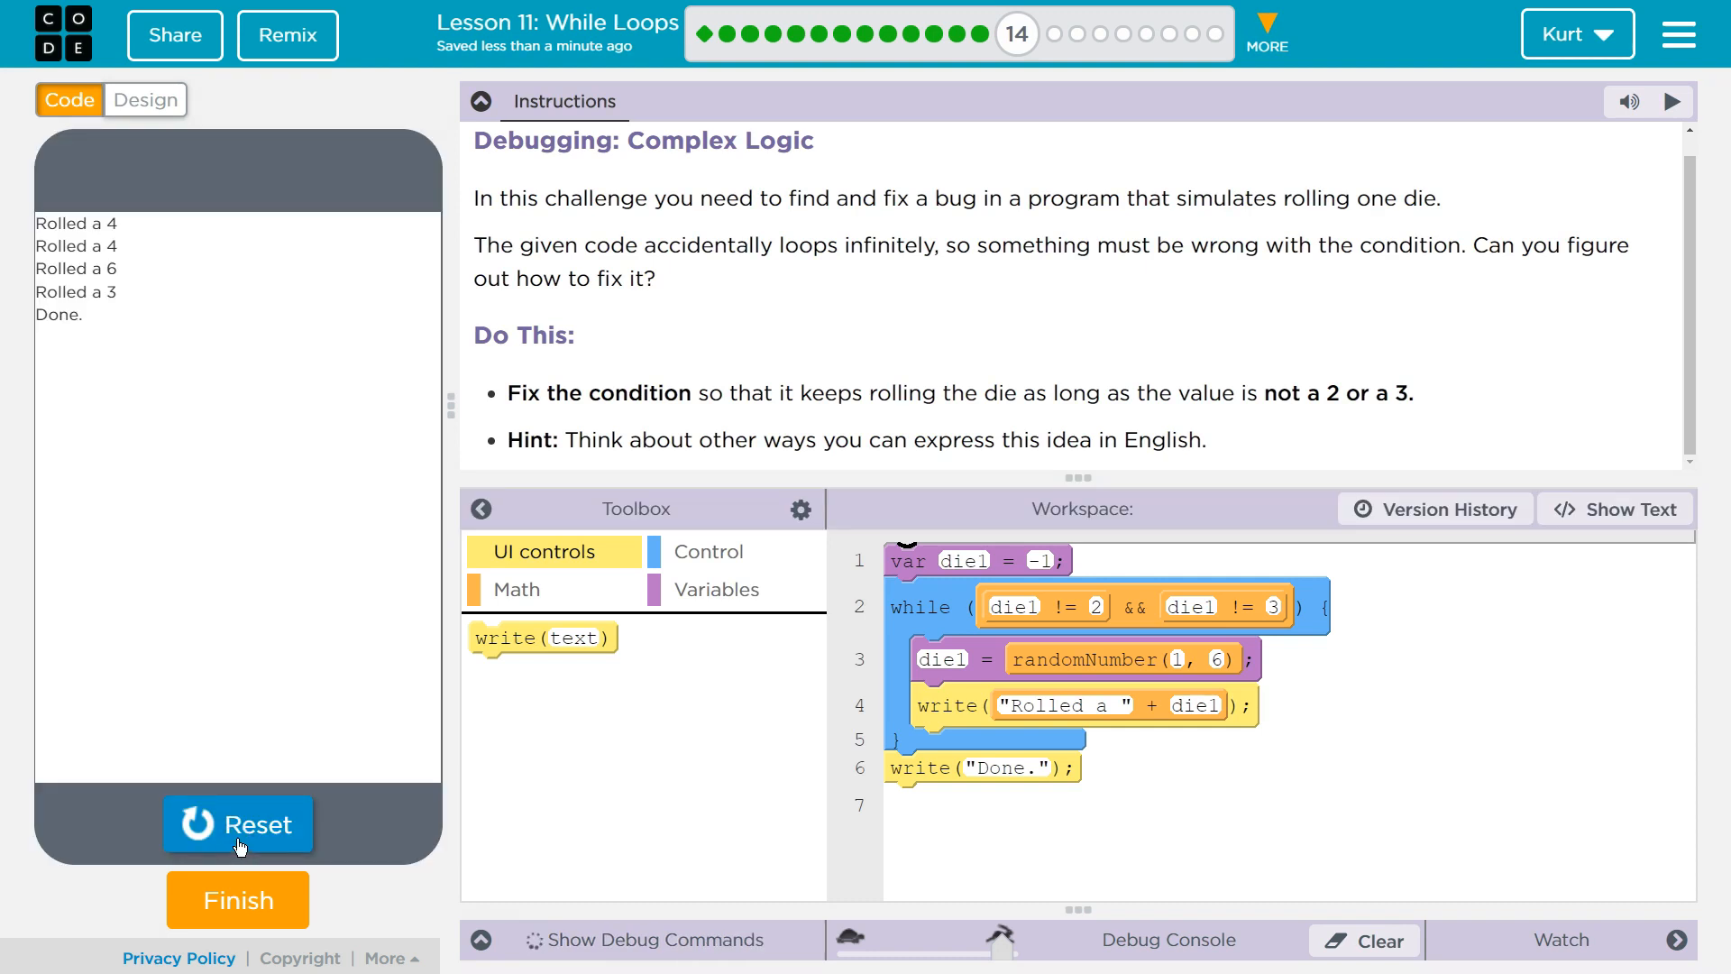
click(233, 817)
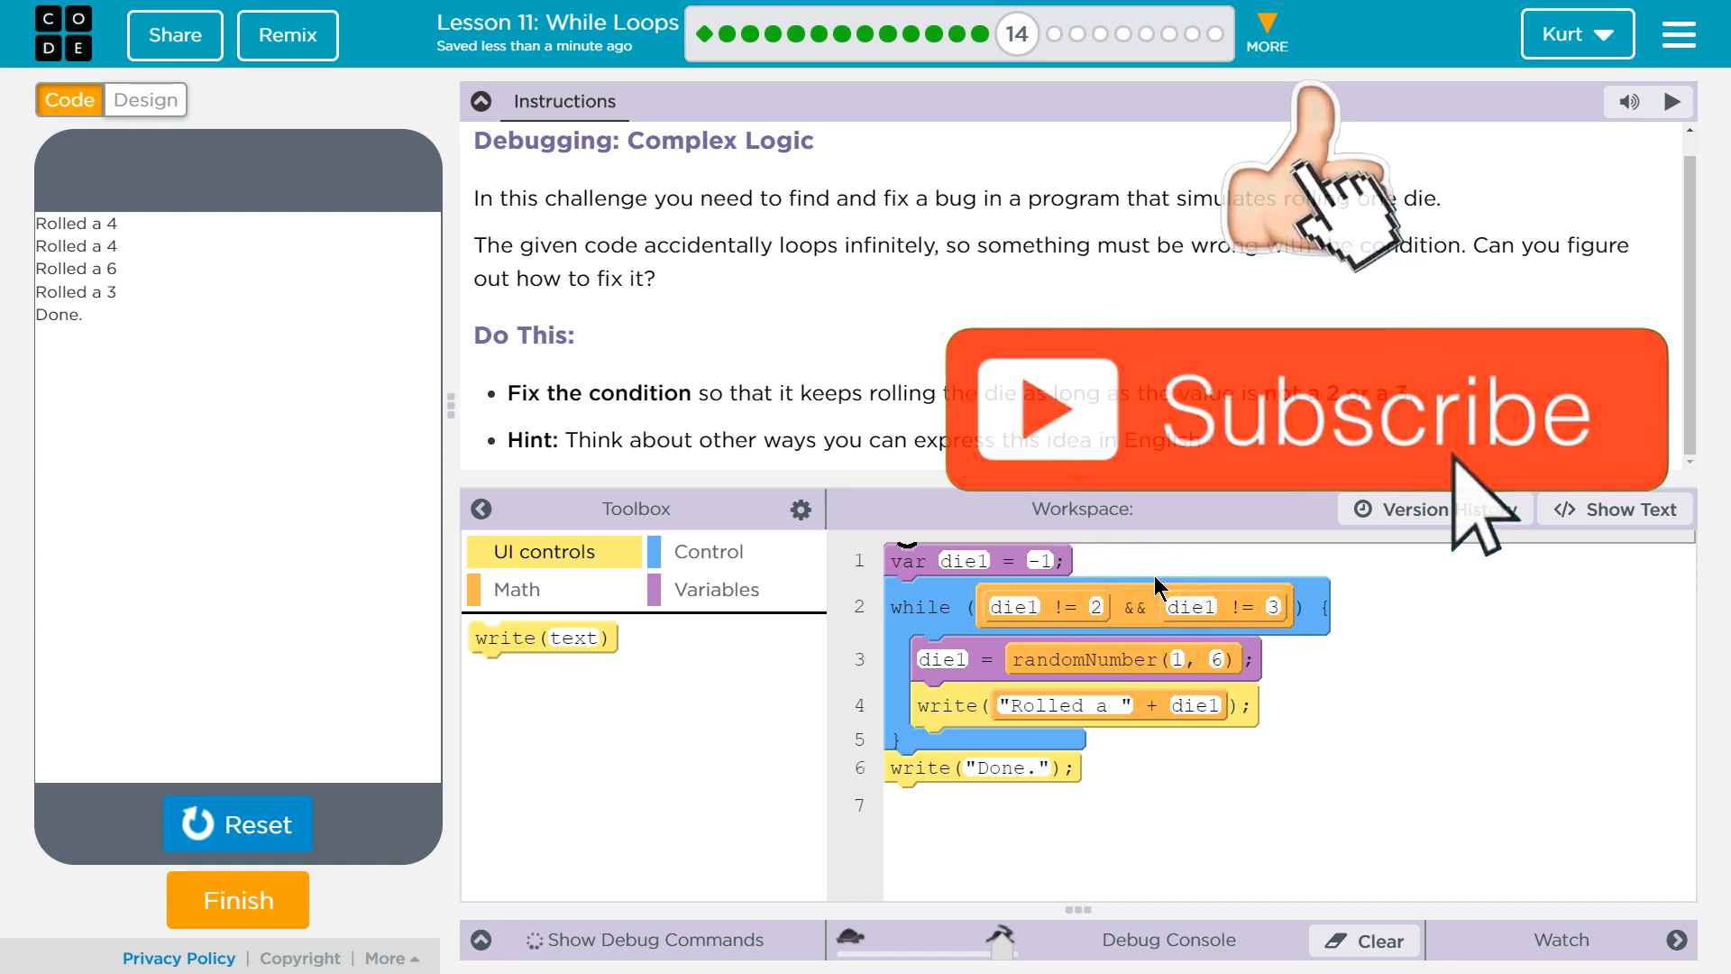
click(265, 894)
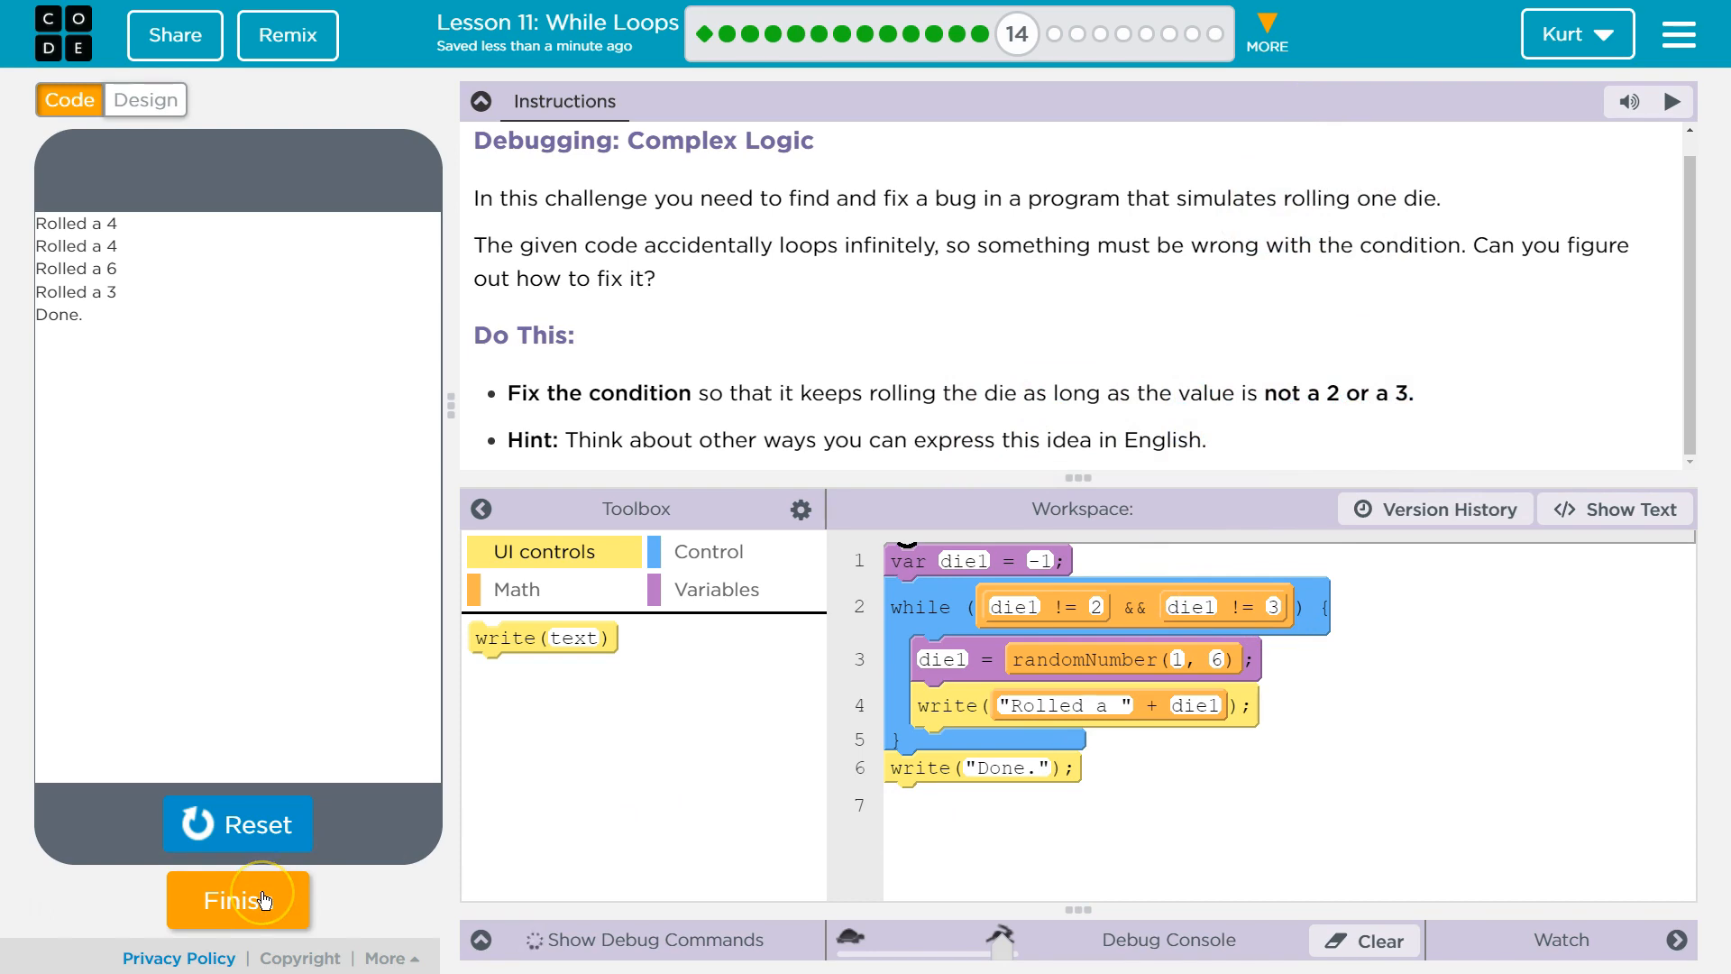